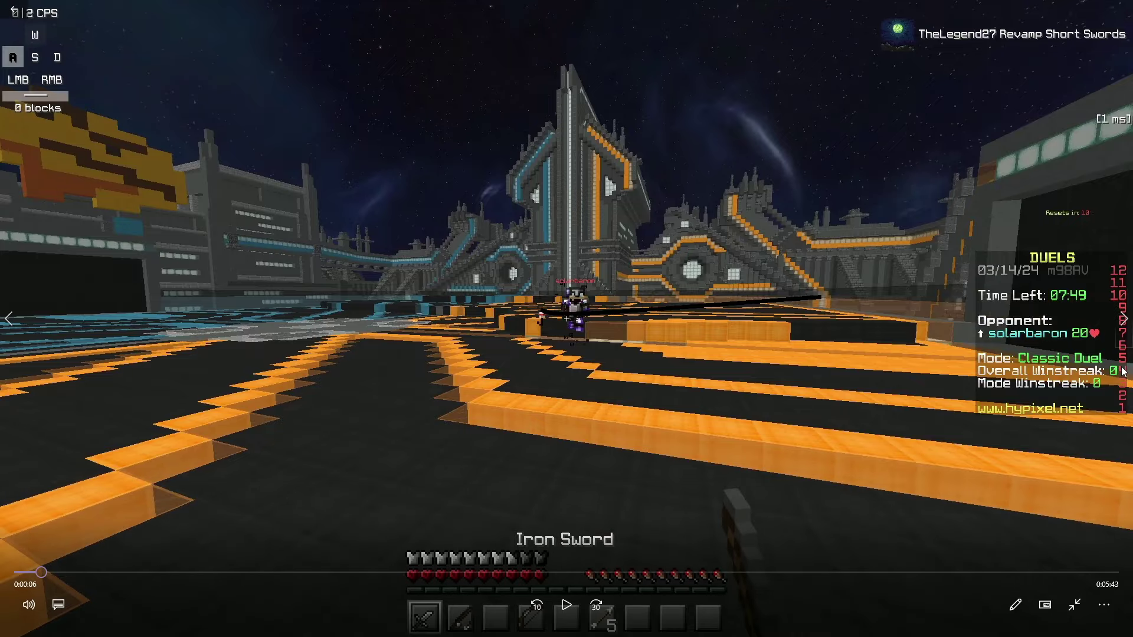
Resume the duel recording and seek ahead to the later clip against solarbaron
{"action": "key", "text": "space"}
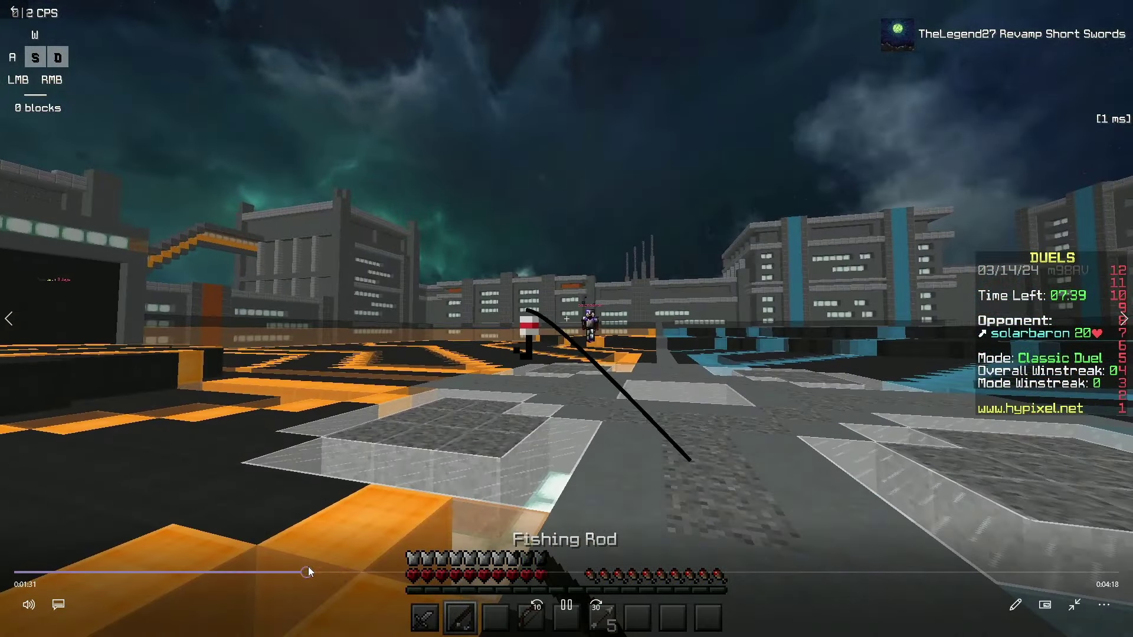
{"action": "left_click", "coordinate": [440, 573]}
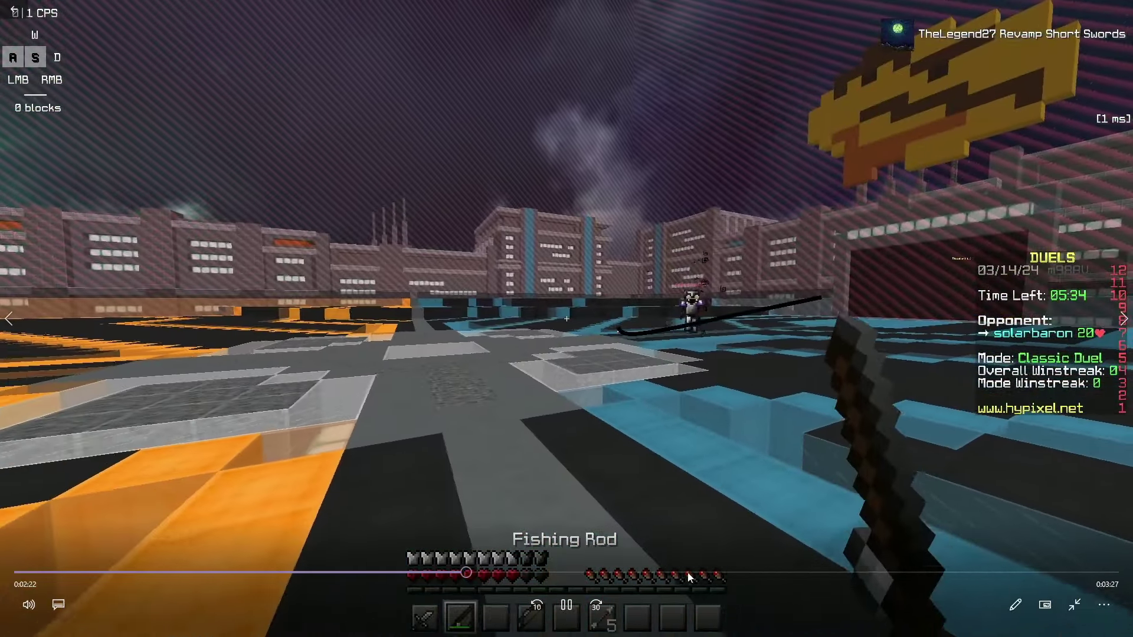
{"action": "left_click", "coordinate": [700, 571]}
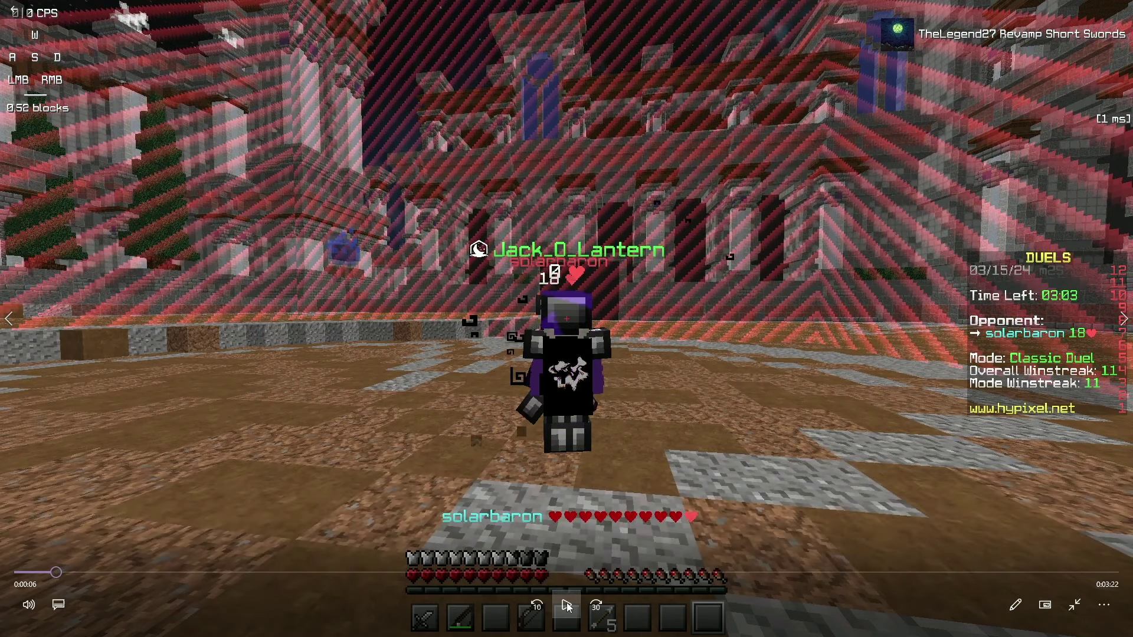
Play the second duel clip against solarbaron
{"action": "left_click", "coordinate": [568, 605]}
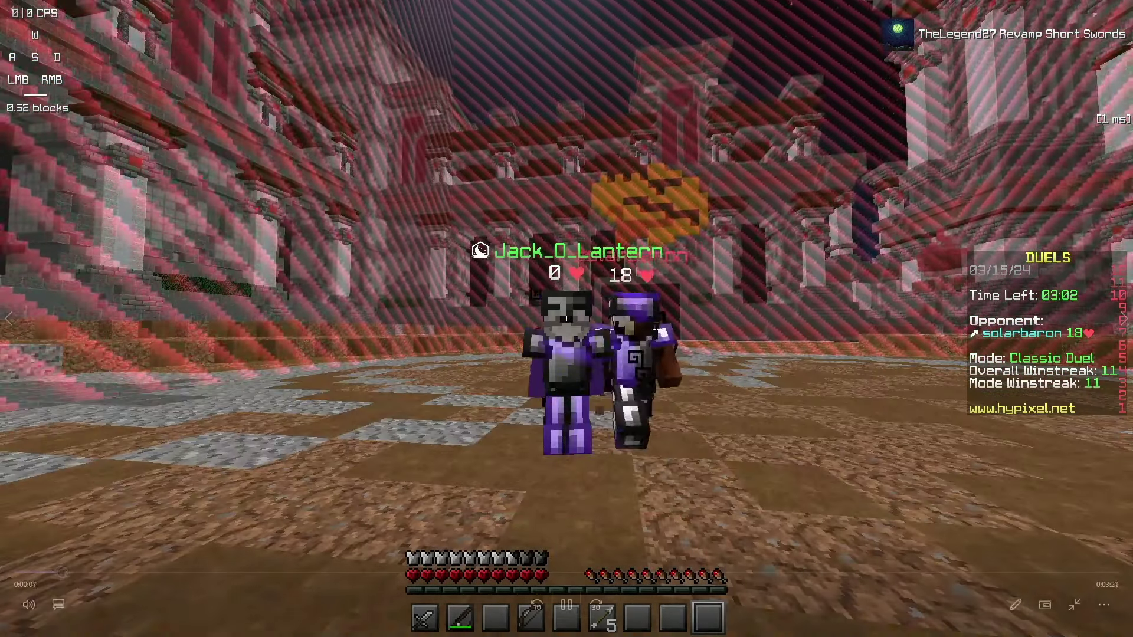